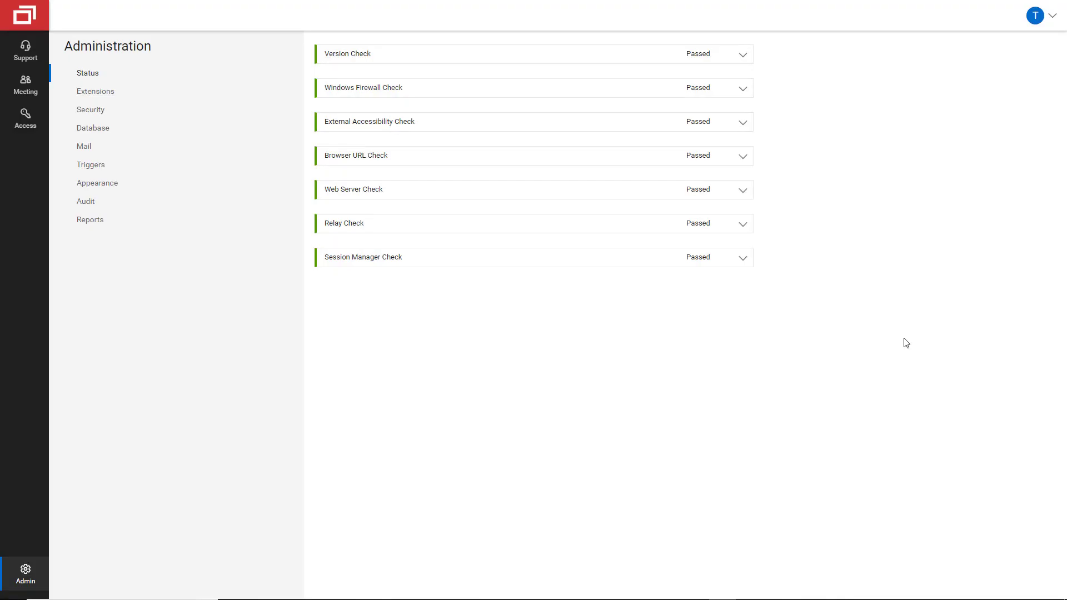
- Download Agent Deployer, load the subnet's addresses, and deploy clients to 10.41.11.121, .122 and .123
click(1036, 20)
click(1019, 38)
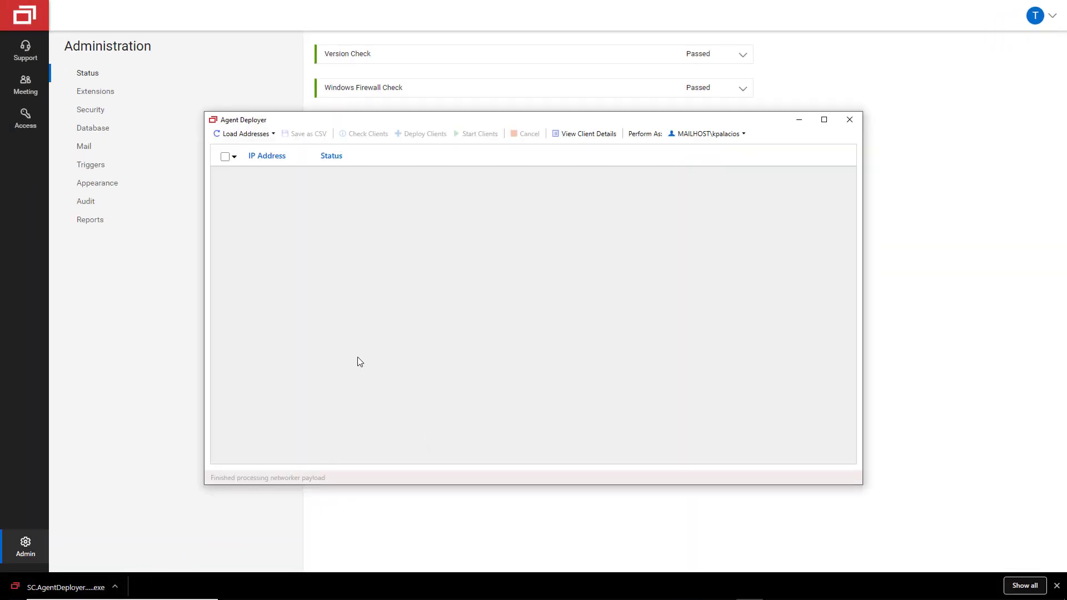
click(272, 133)
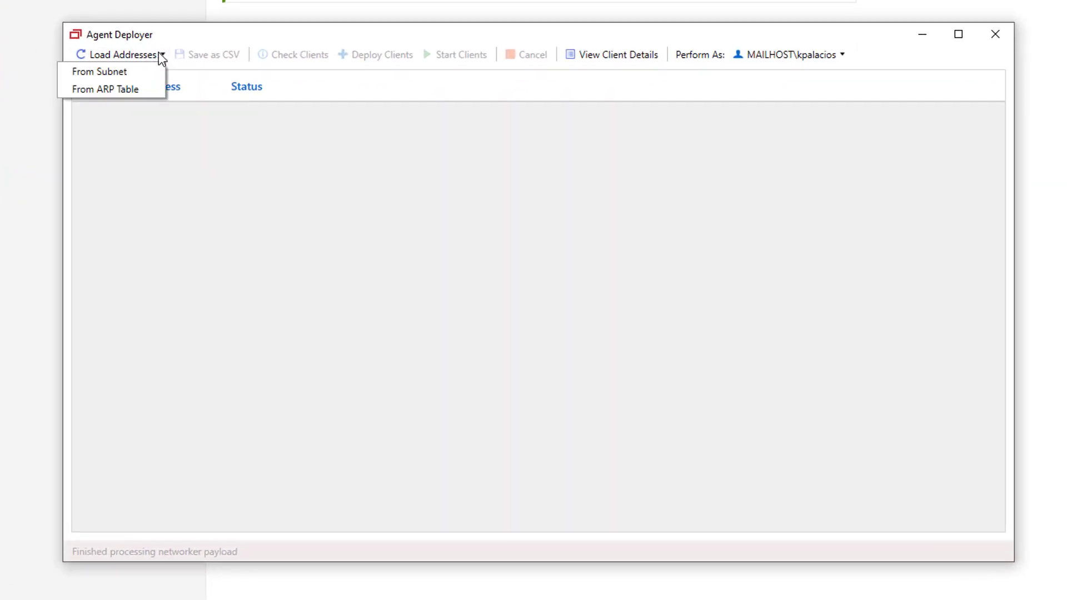
click(151, 72)
click(99, 285)
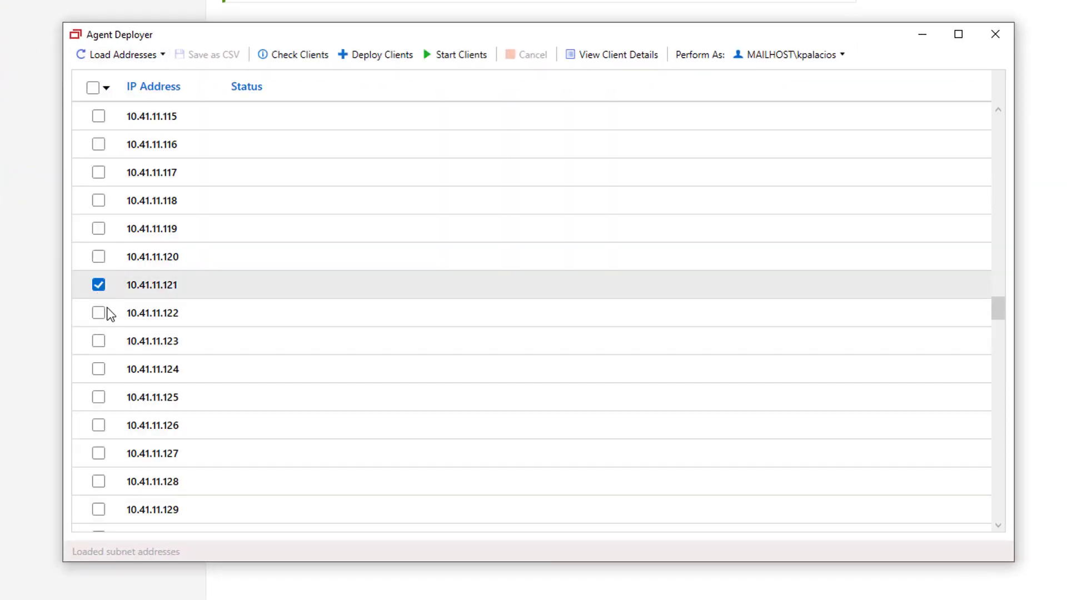
click(101, 314)
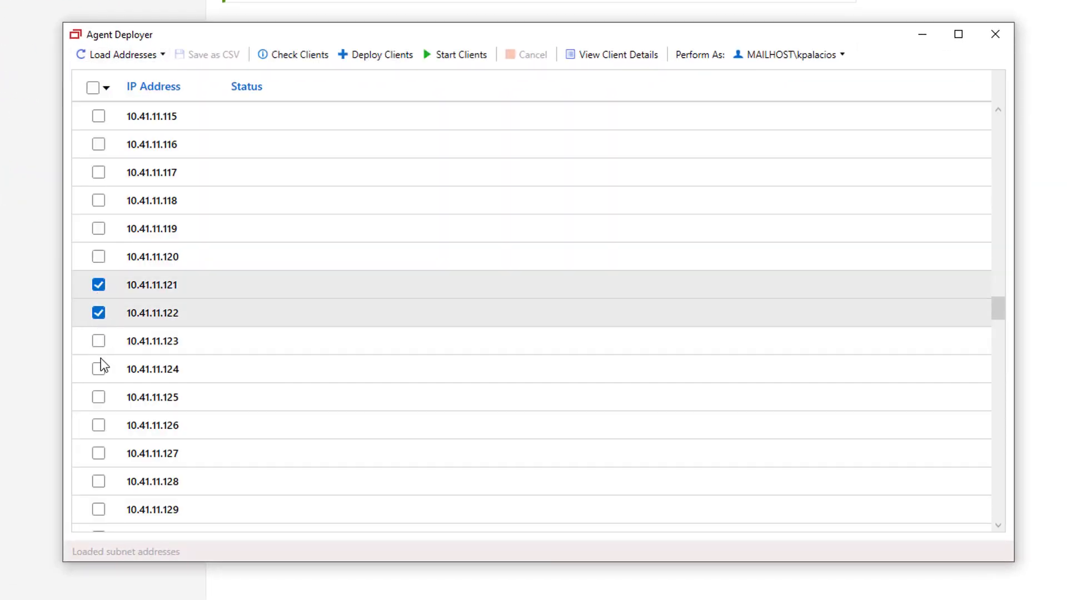
click(99, 345)
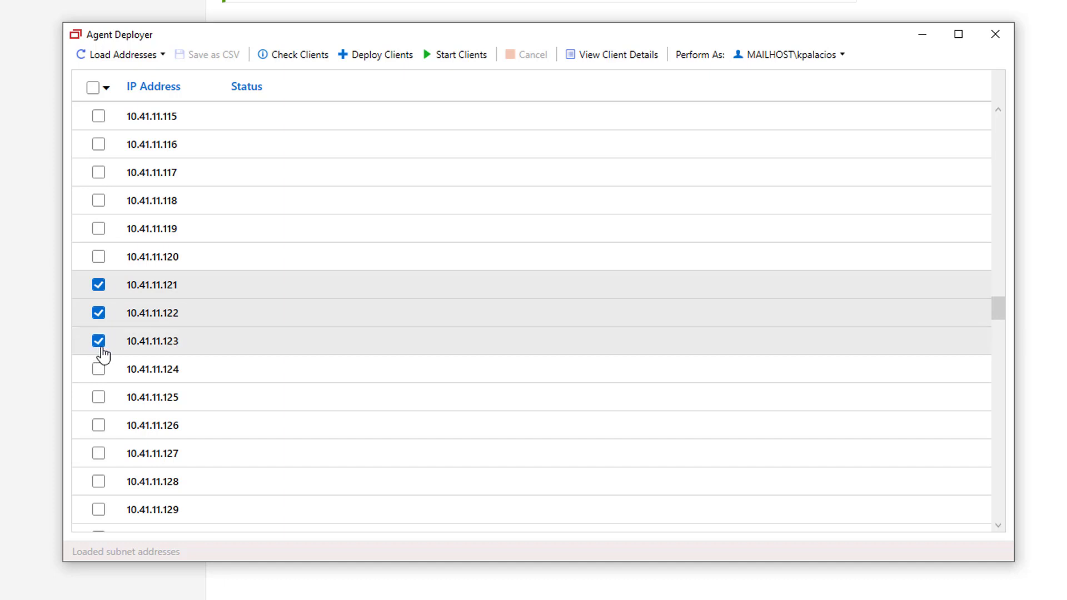
click(389, 67)
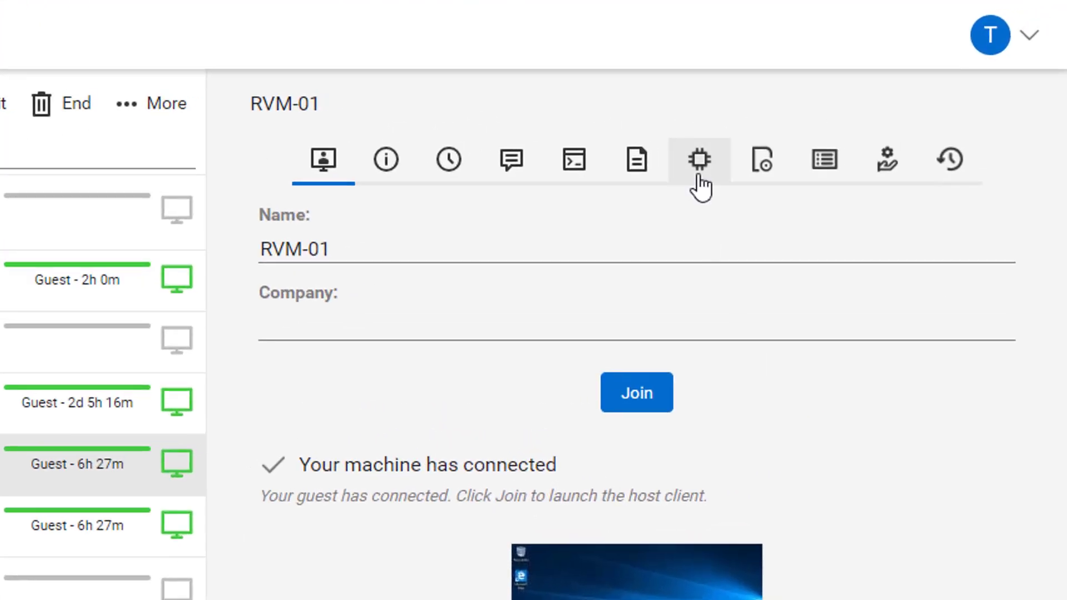
- View RVM-01's Processes, Software, Event Log, Services and History tabs in turn
click(699, 177)
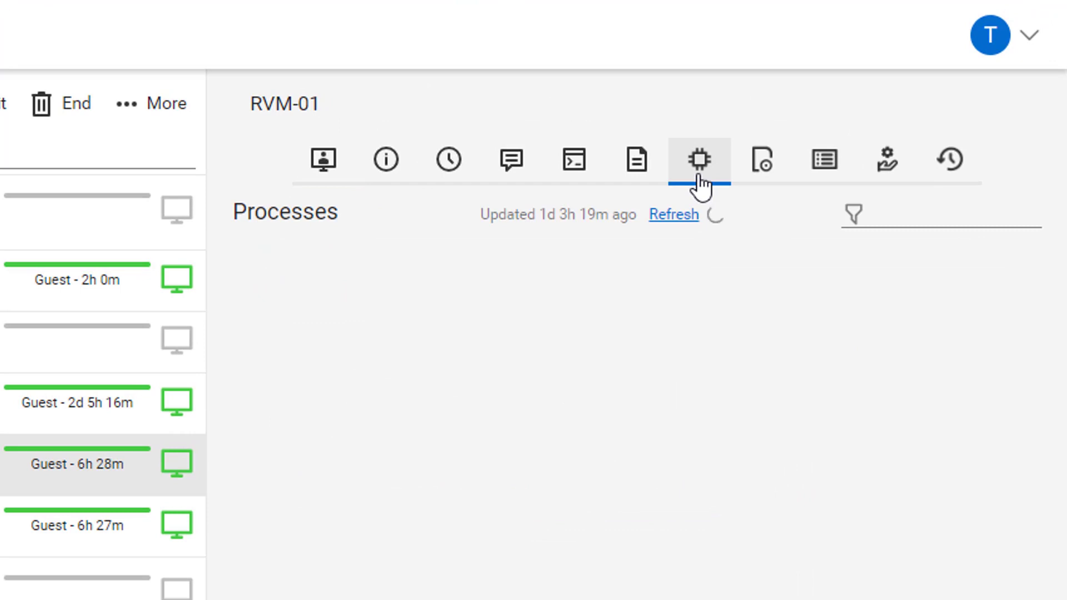
click(765, 167)
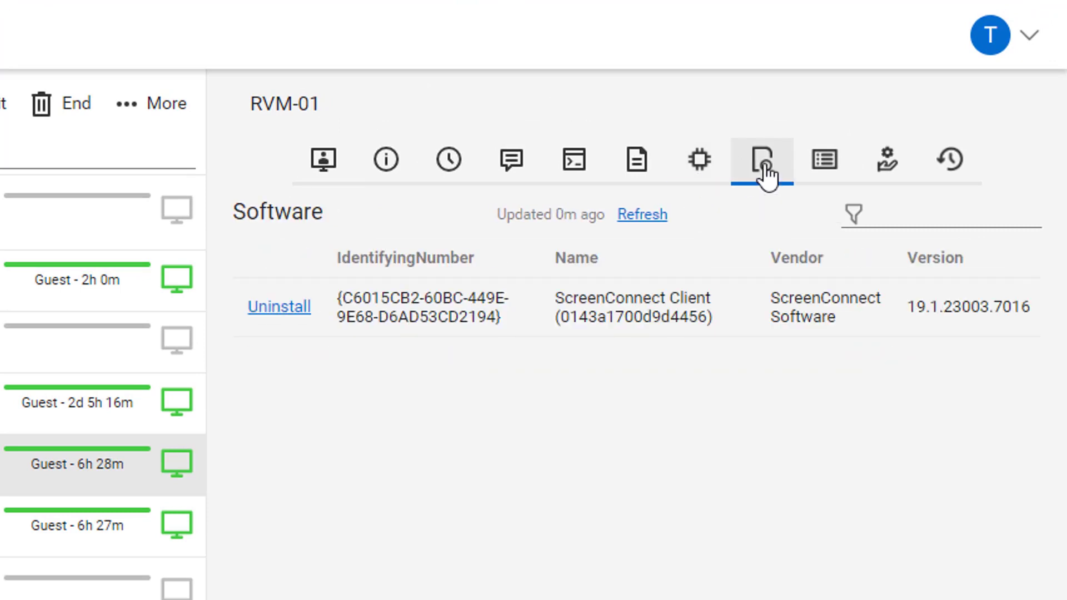
click(818, 178)
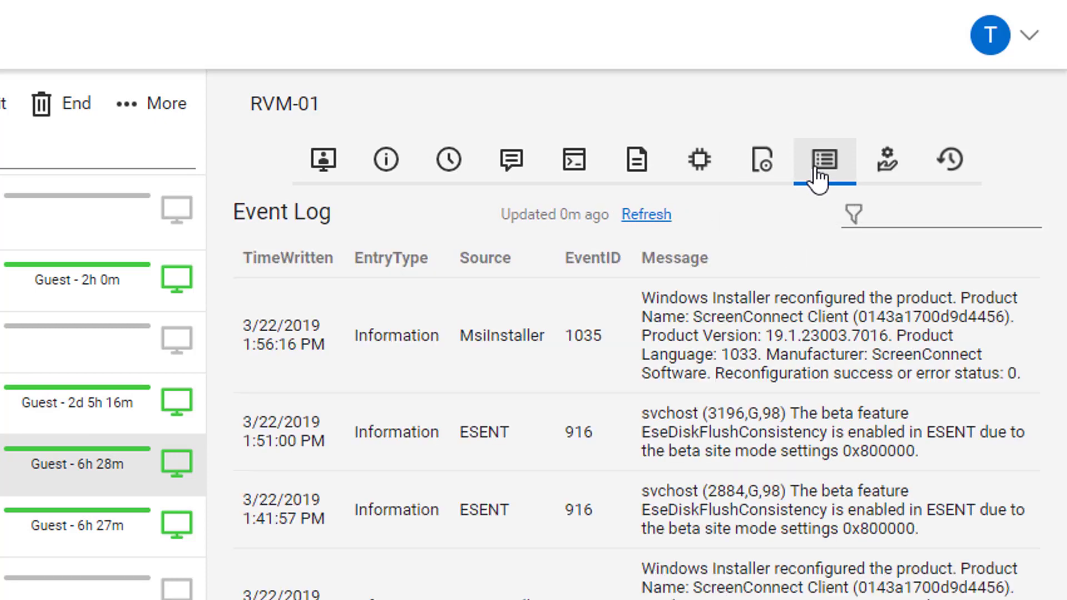
click(885, 175)
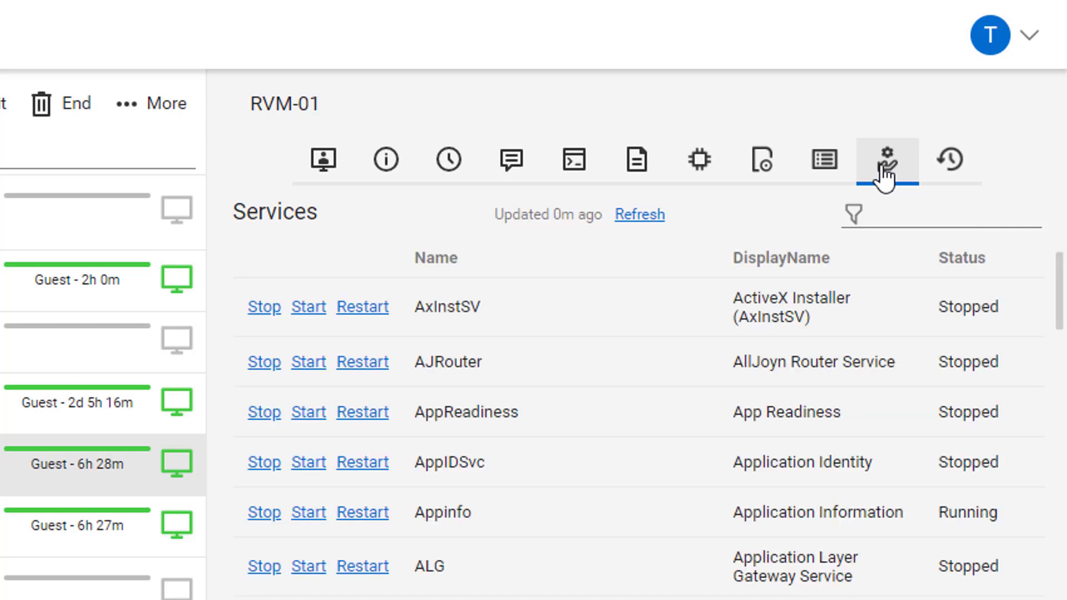
click(949, 177)
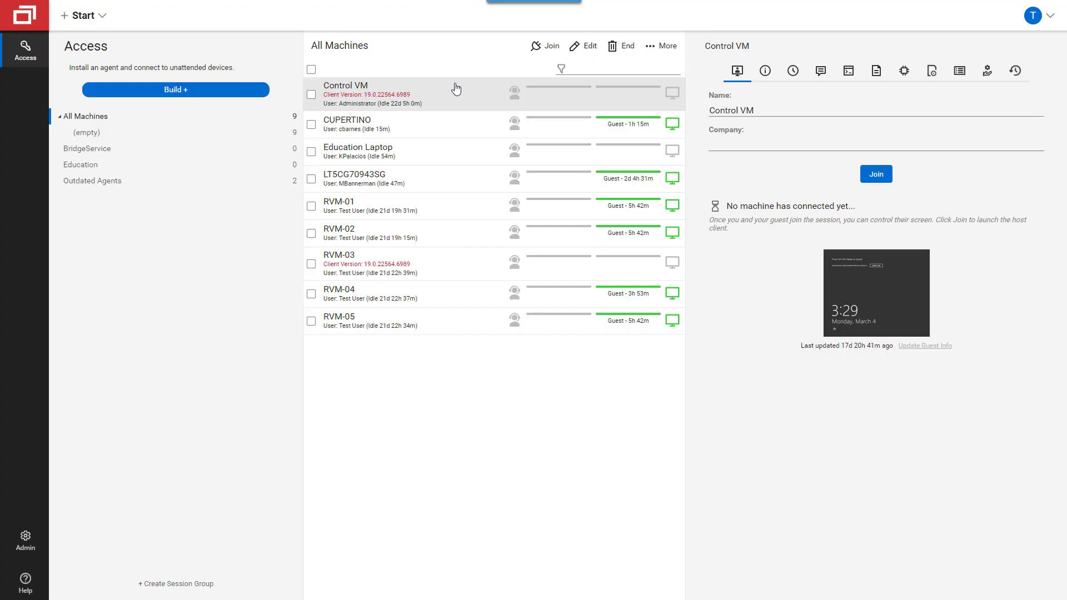
- Send the remote command 'ipconfig /al' to RVM-01 from its context menu
click(449, 208)
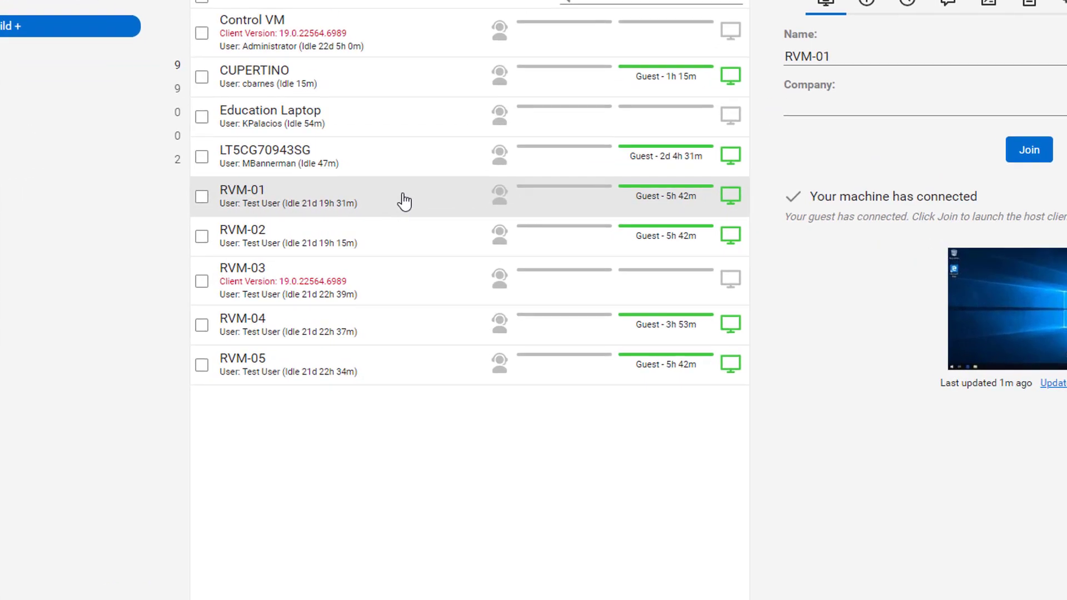
right_click(404, 201)
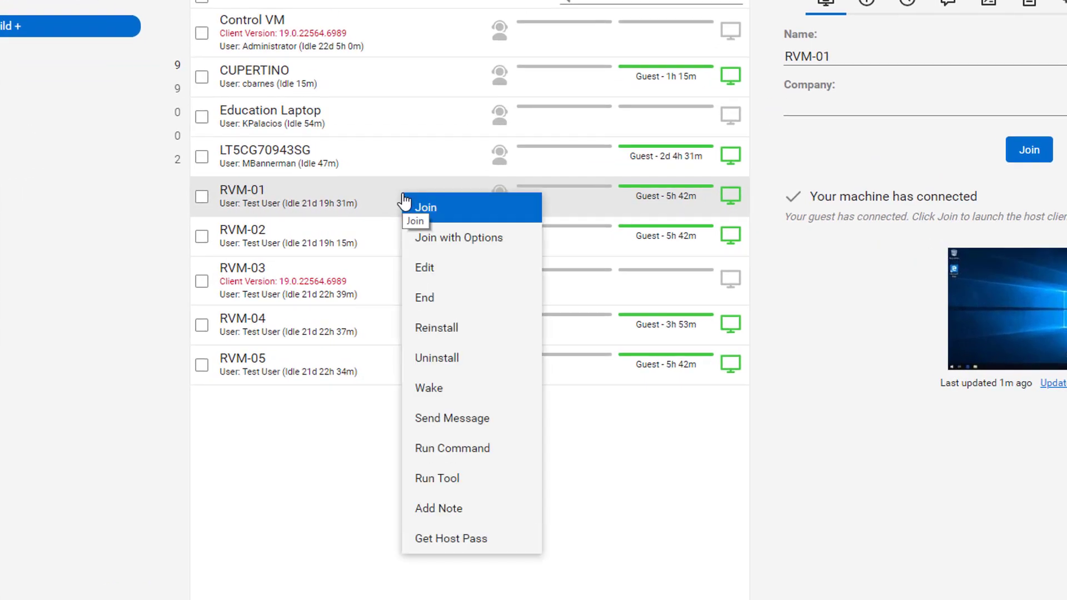
click(446, 445)
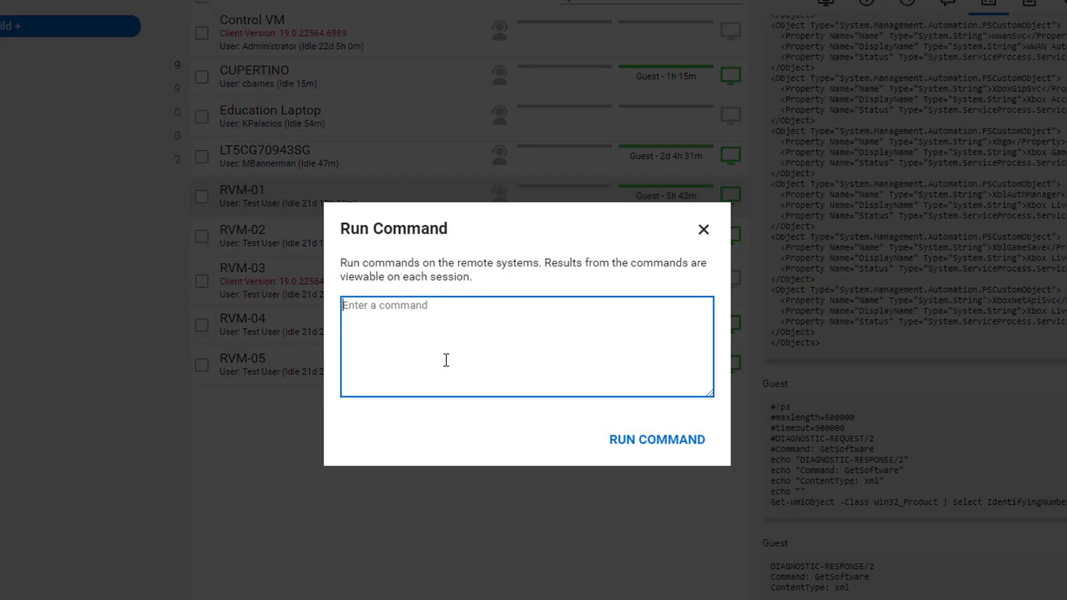
text(ipconfig /all)
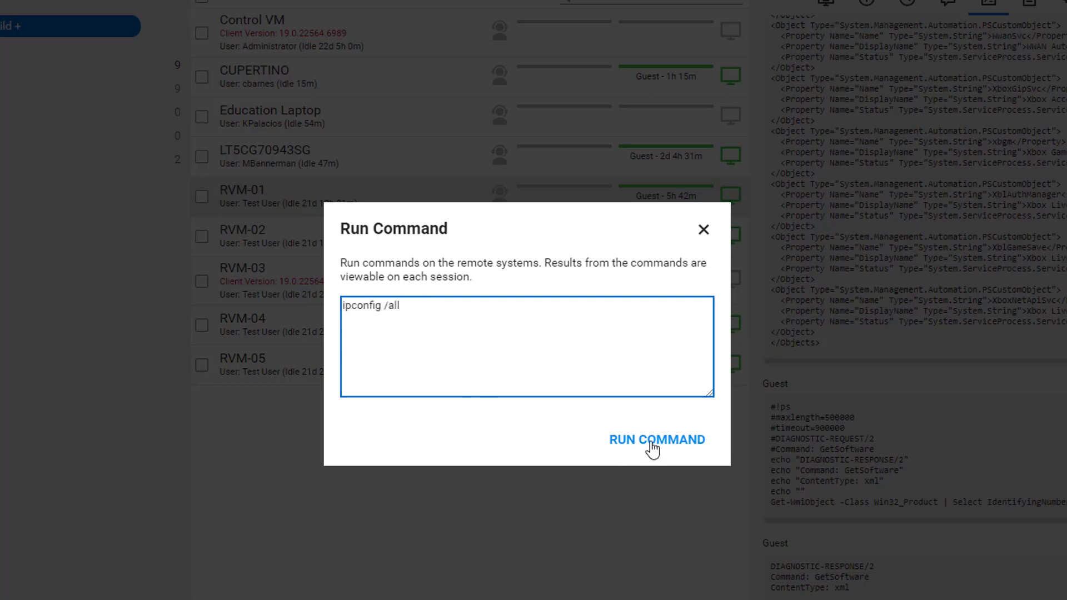
click(654, 449)
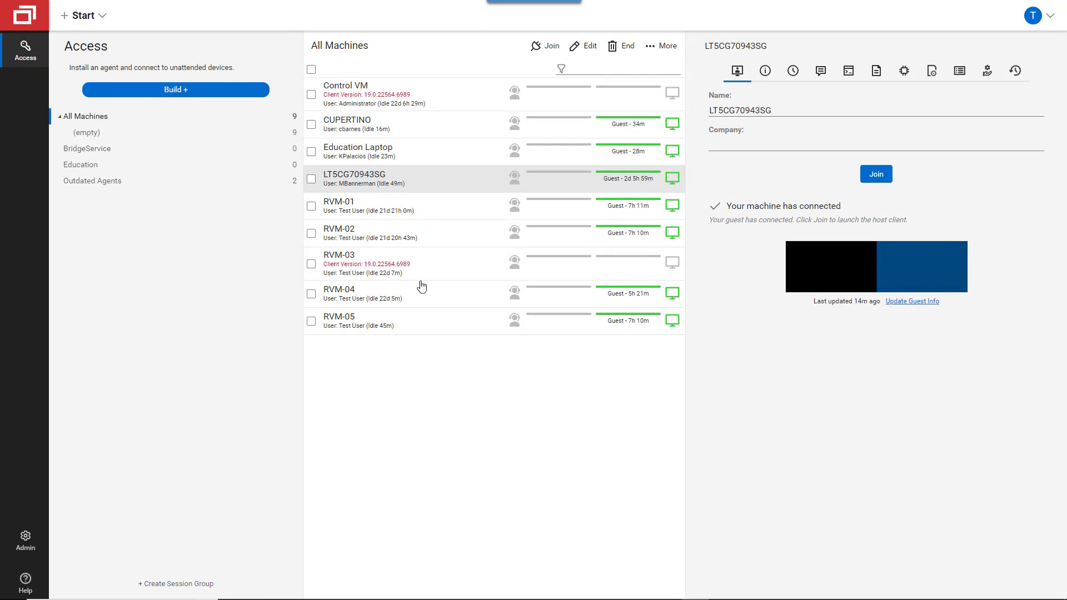
- Join LT5CG70943SG's session with options, choosing the Backstage logon session
right_click(410, 182)
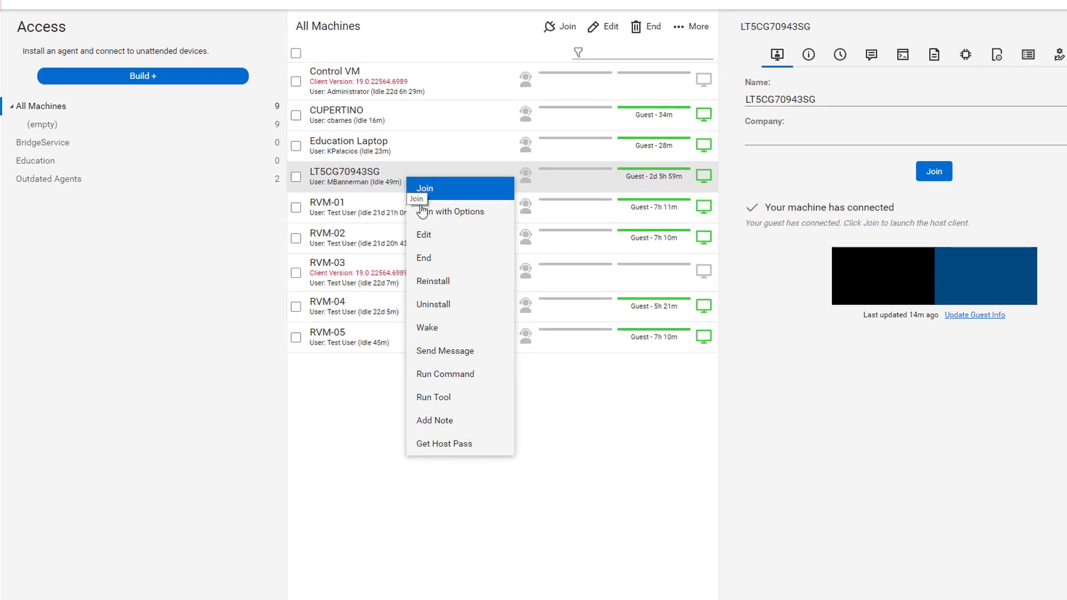
click(425, 215)
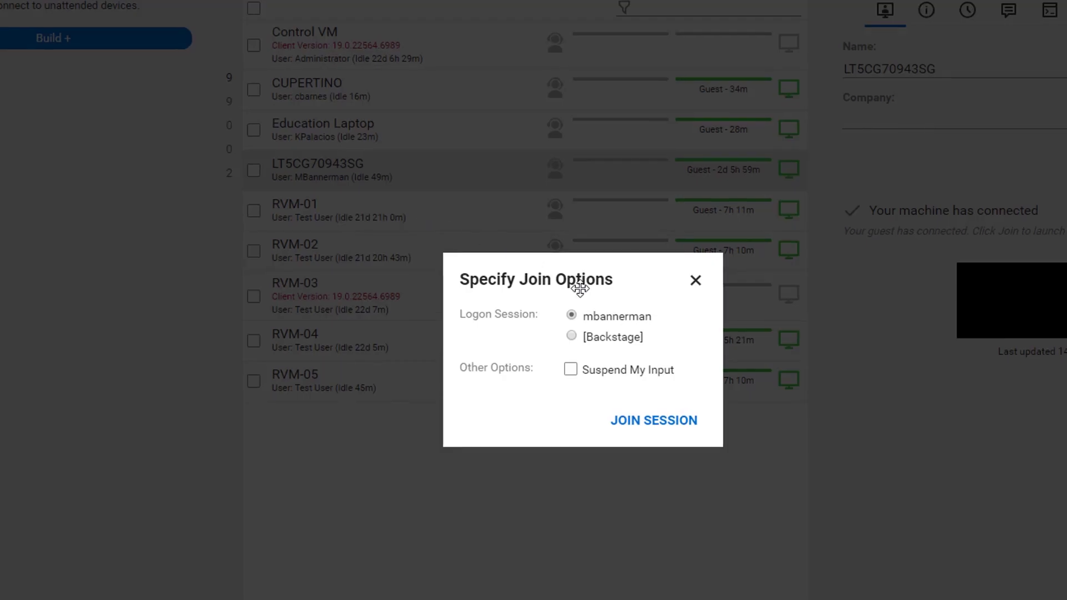
click(603, 341)
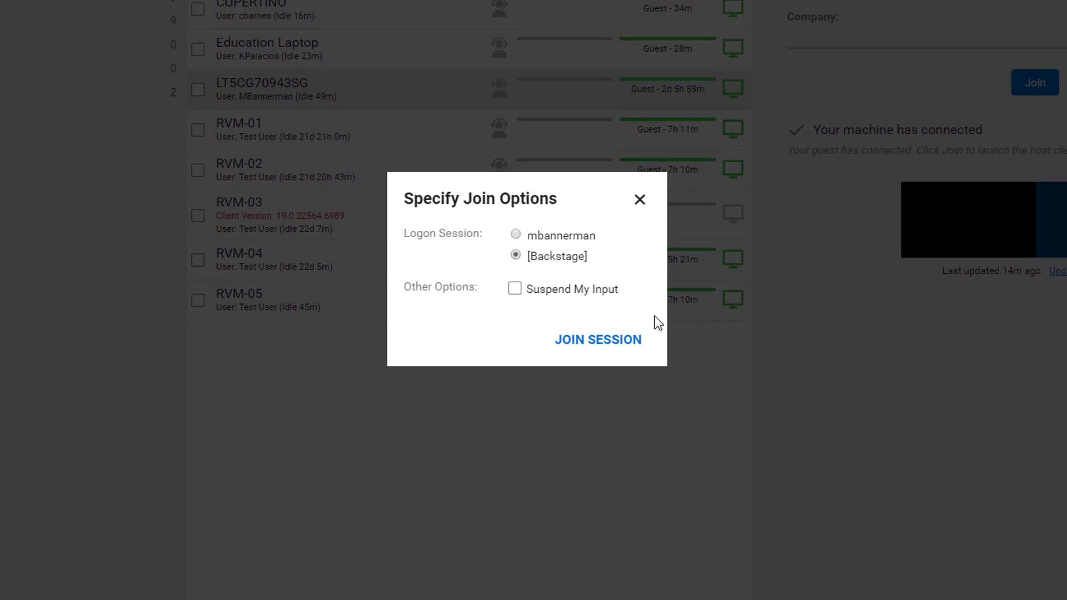
click(606, 340)
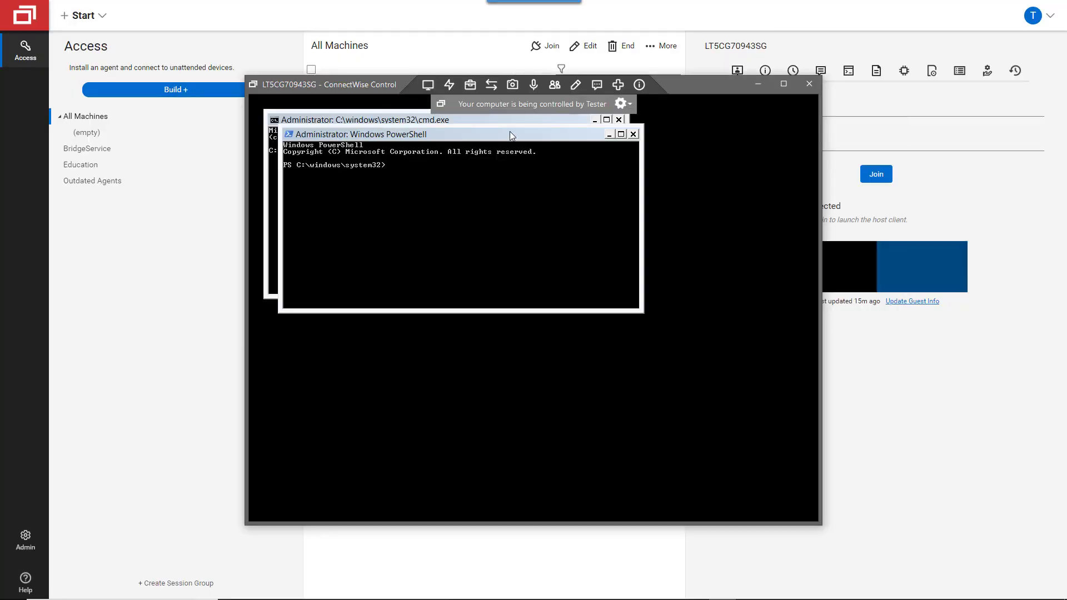
- Move PowerShell below the command prompt and run 'dir' to list system32
drag(509, 134, 505, 333)
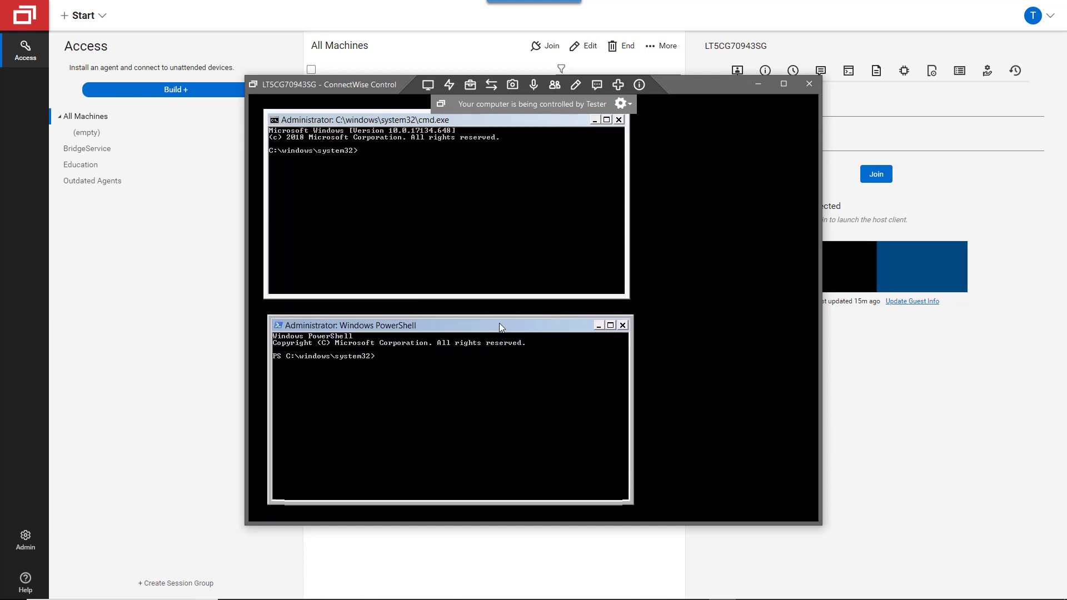
click(423, 179)
text(dir)
key(Return)
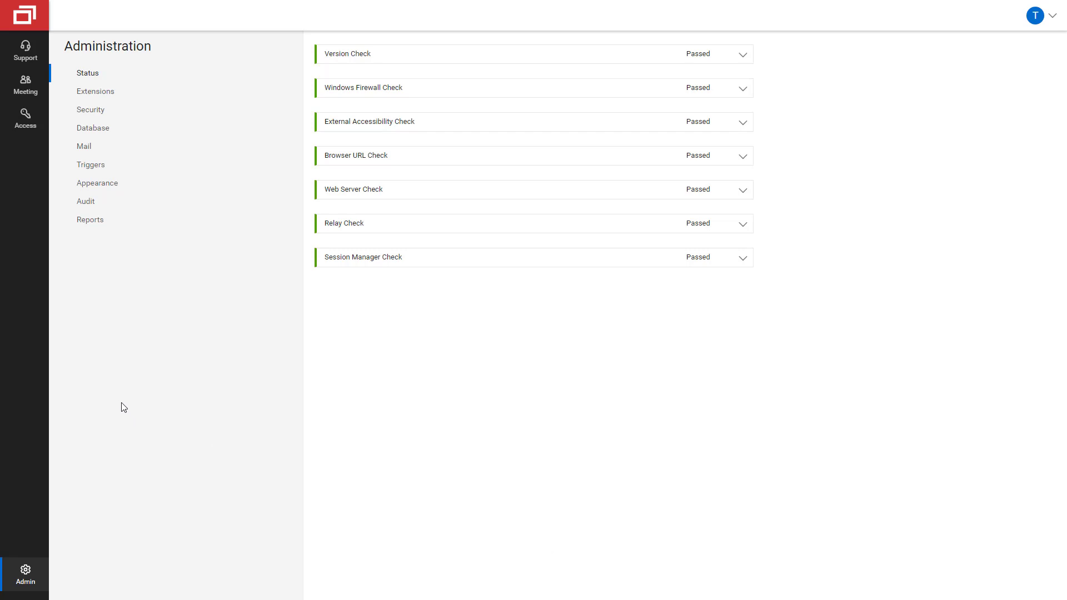
- Run the Session Connections report with file type CSV and download it
click(87, 222)
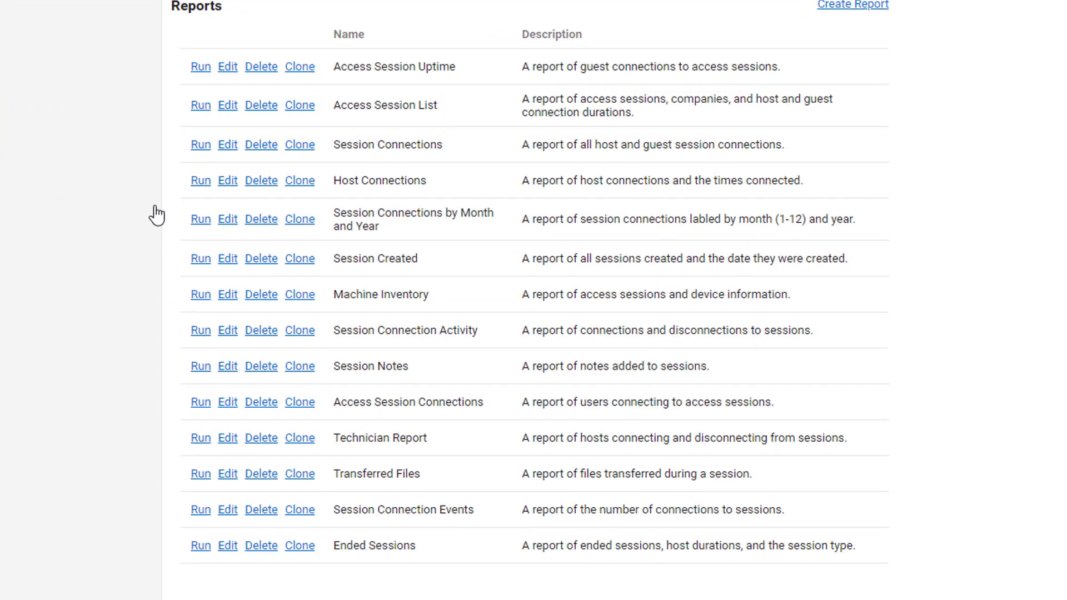
click(199, 146)
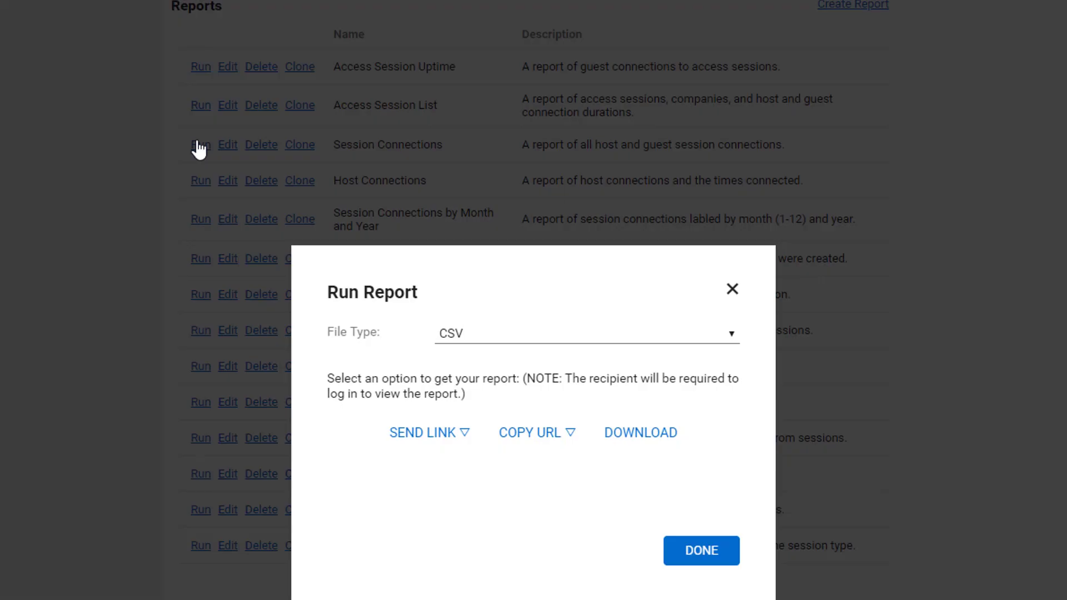
click(518, 335)
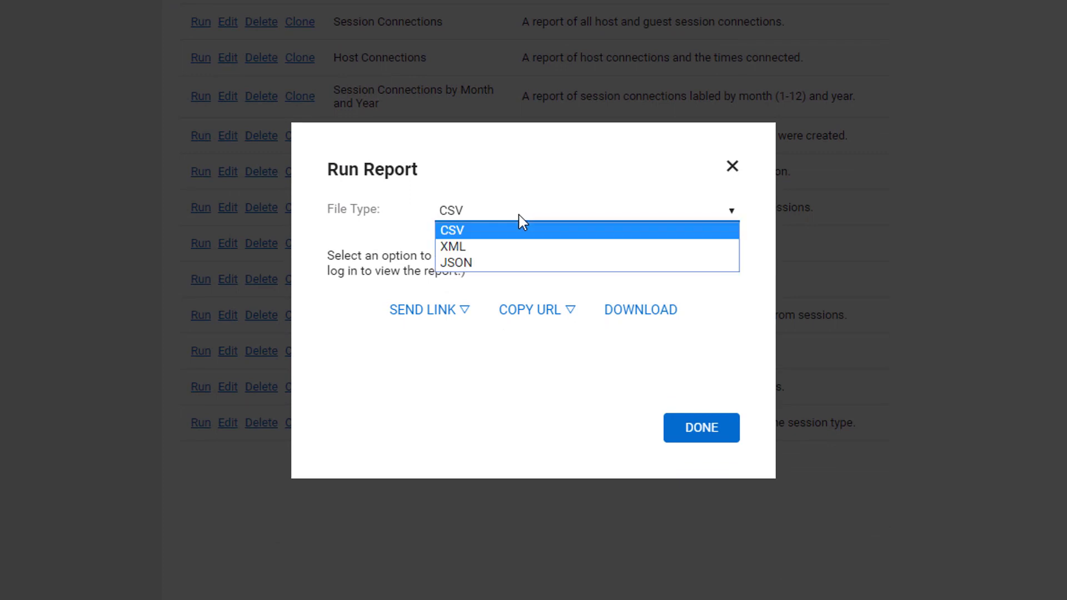
click(519, 215)
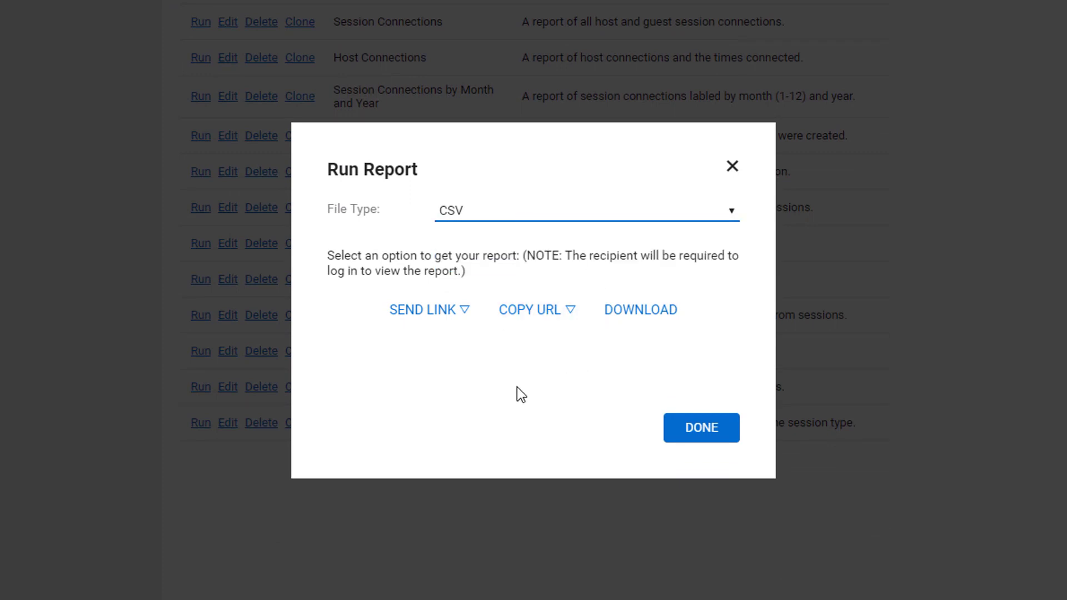
click(638, 309)
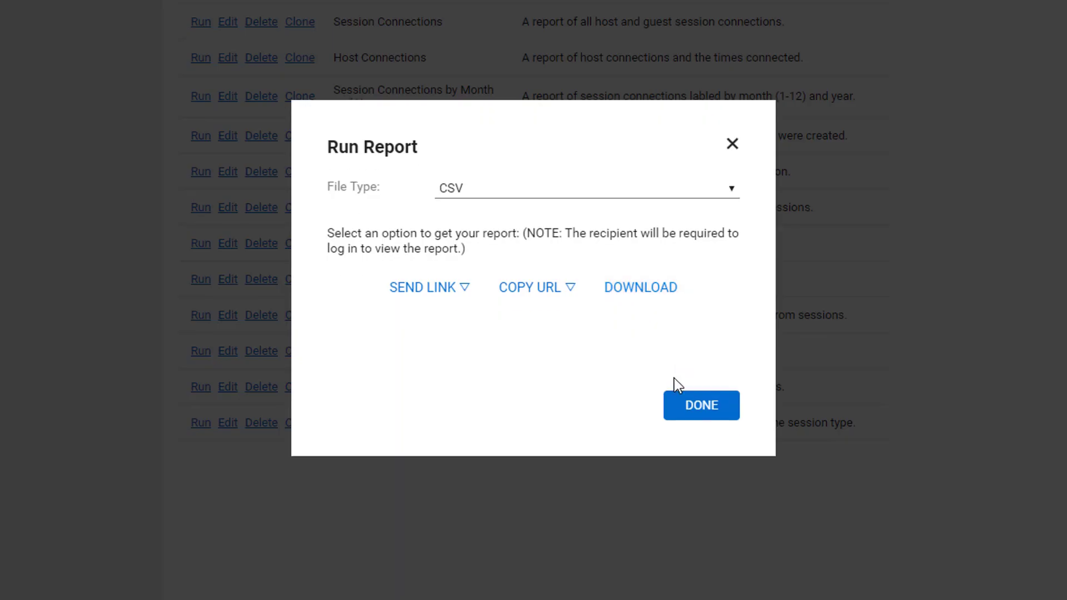
click(692, 407)
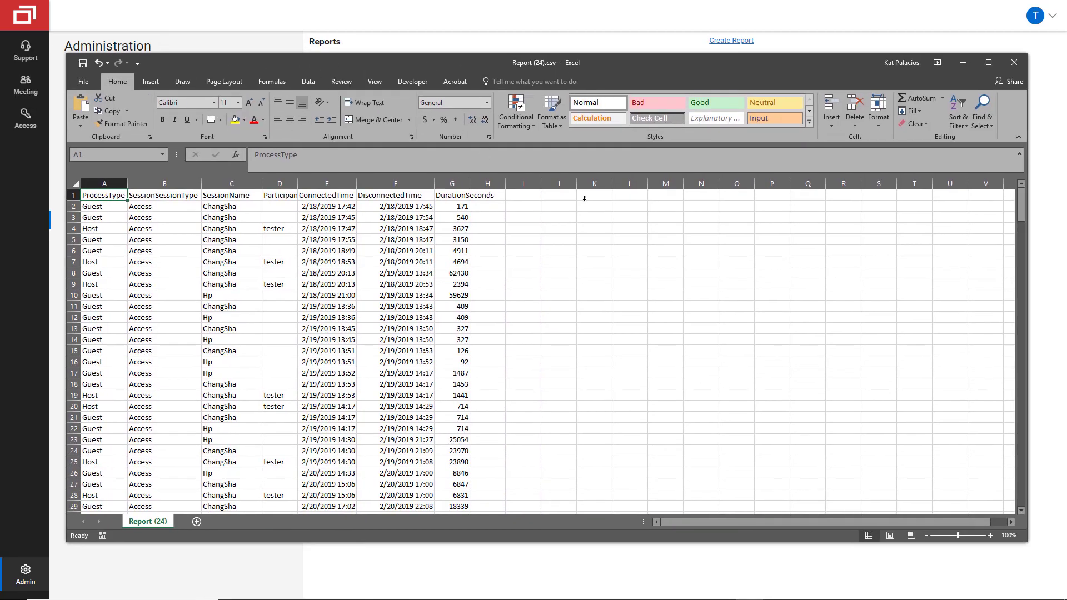
- Scroll through the session connection rows in Report (24).csv
scroll(611, 455, down, 5)
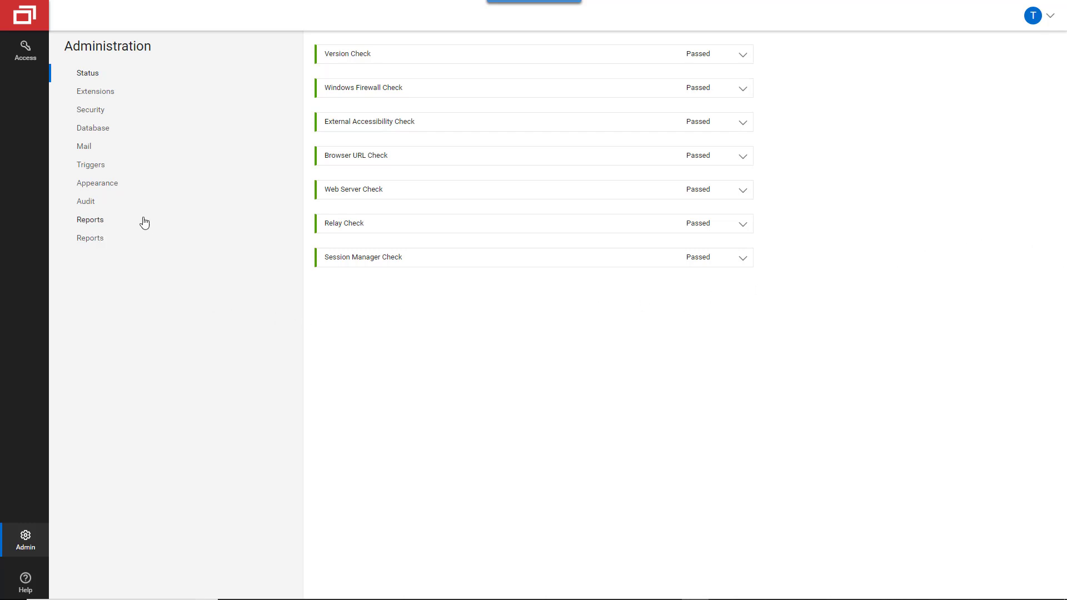
- Go to Triggers in the Administration navigation to see the high-memory mail trigger
click(111, 167)
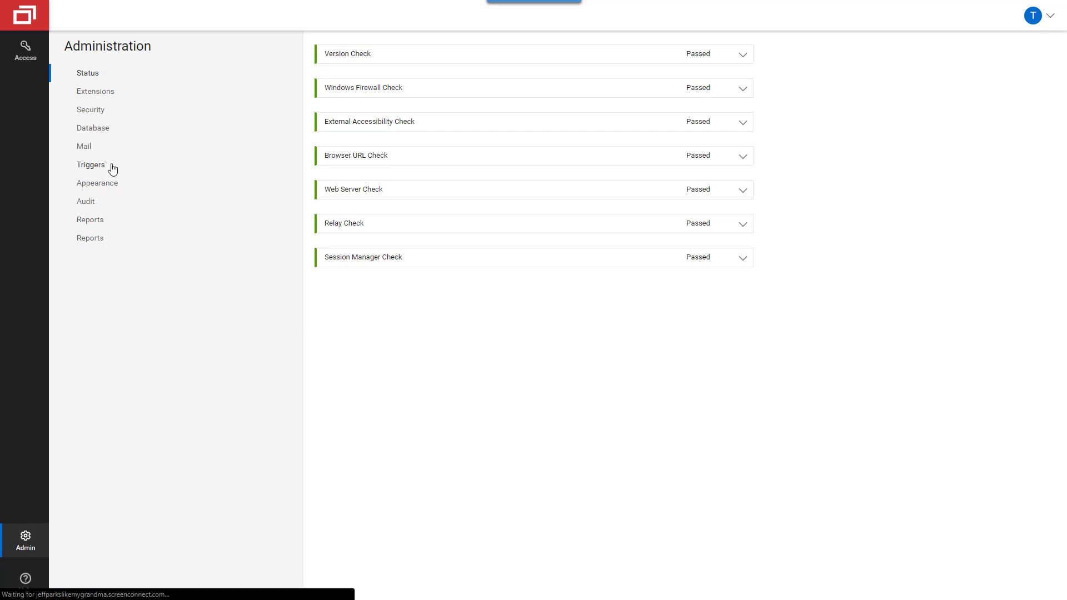